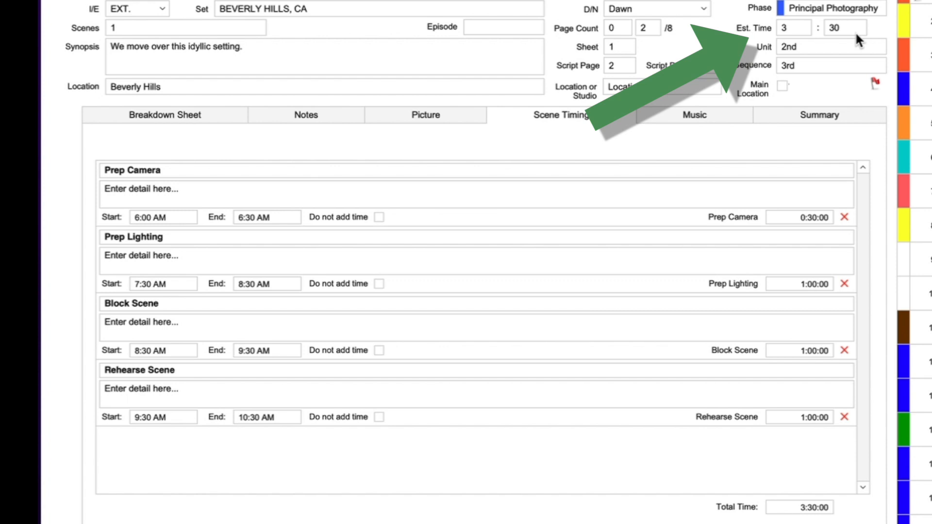
Override scene 1's estimated time with 4 hours and resync the estimate with the Scene Timing entries
{"action": "left_click", "coordinate": [796, 27]}
{"action": "key", "text": "BackSpace"}
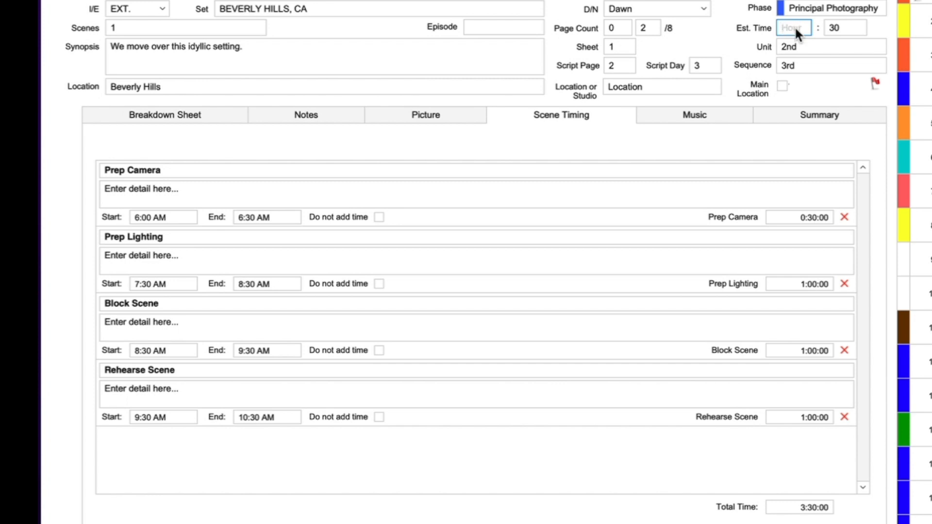
{"action": "left_click", "coordinate": [736, 45]}
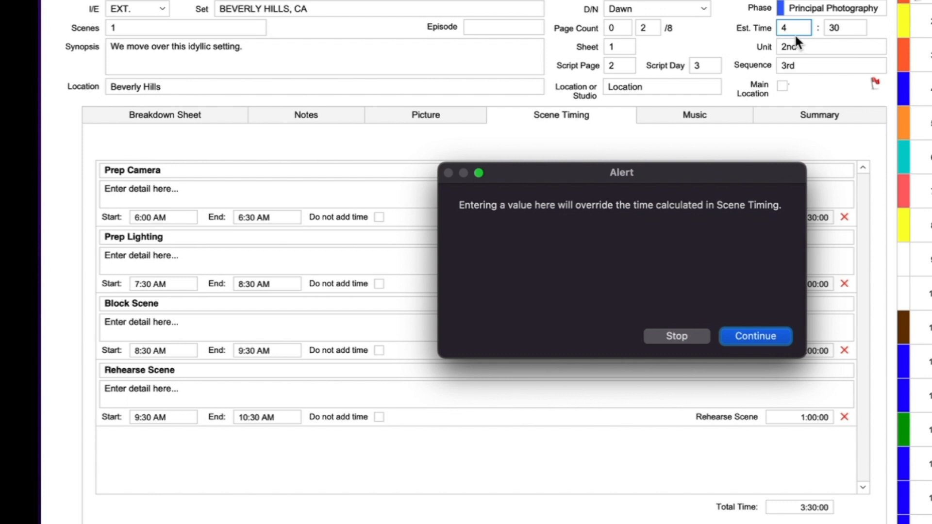
{"action": "left_click", "coordinate": [777, 339]}
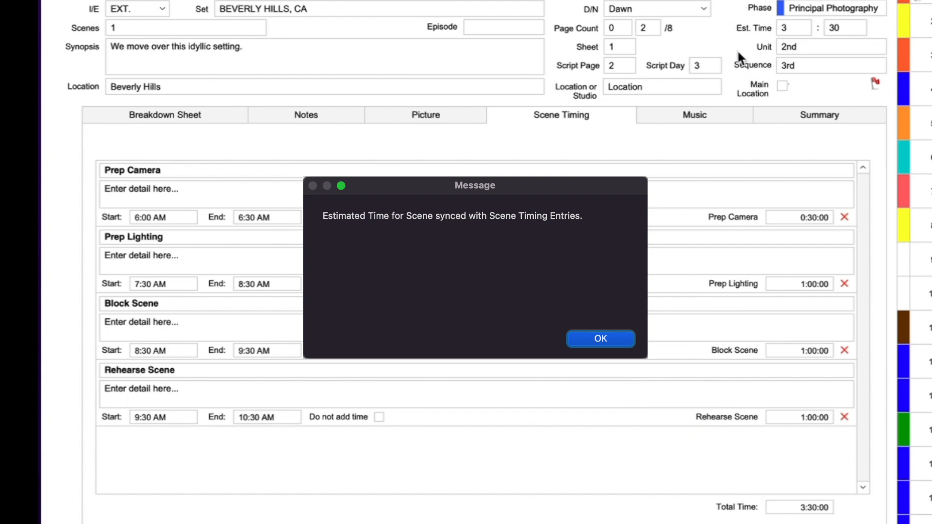
{"action": "key", "text": "Return"}
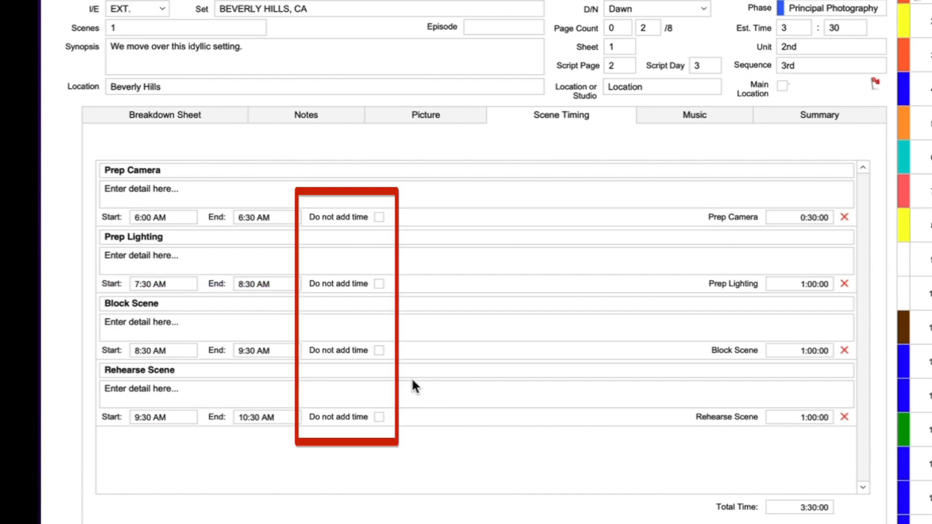
Exclude the Block Scene and Rehearse Scene entries of scene 1 from the total time
{"action": "left_click", "coordinate": [378, 350]}
{"action": "left_click", "coordinate": [379, 417]}
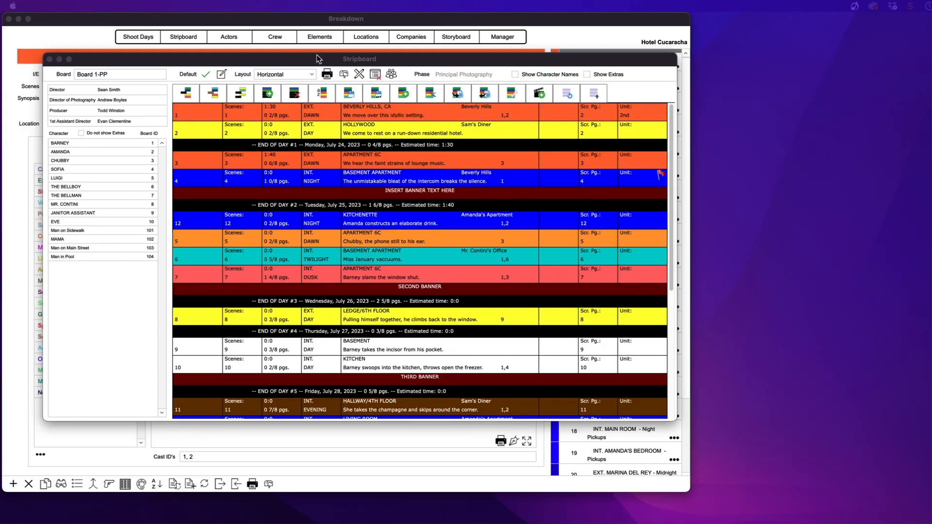
Open the Scene 2 HOLLYWOOD breakdown from the stripboard and set its estimated time to 2 hours
{"action": "left_click", "coordinate": [304, 59]}
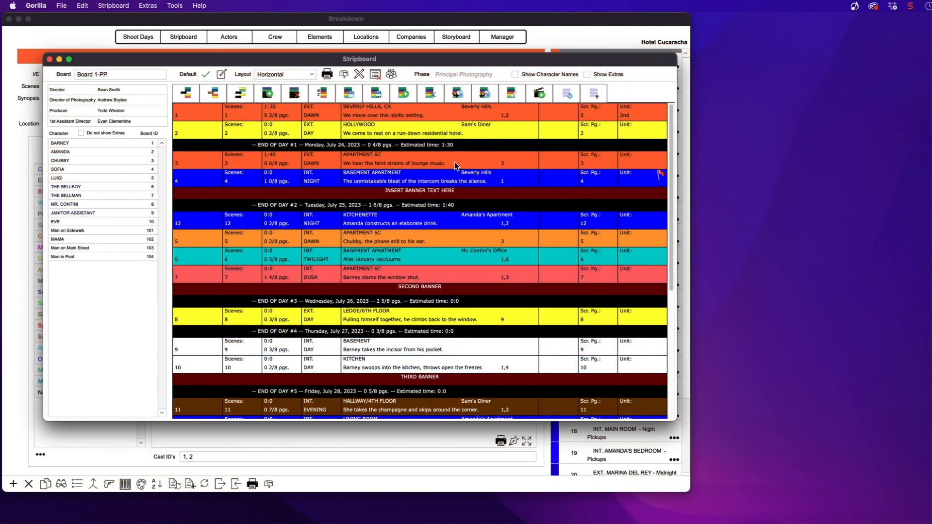
{"action": "double_click", "coordinate": [471, 131]}
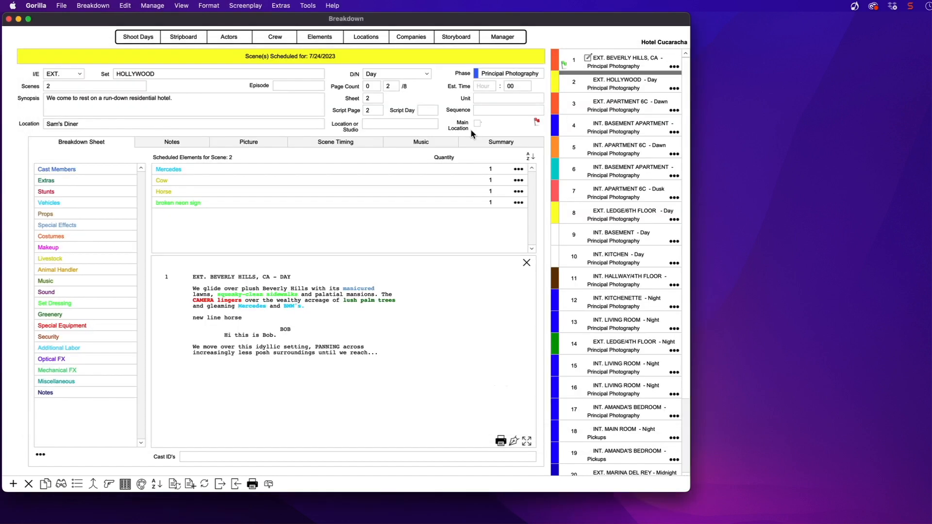
{"action": "left_click", "coordinate": [334, 144]}
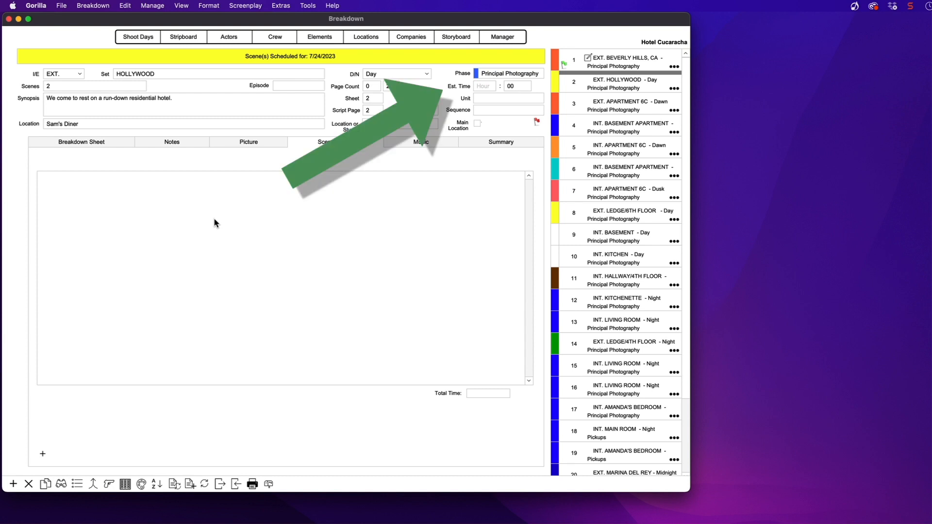
{"action": "left_click", "coordinate": [485, 87]}
{"action": "type", "text": "2"}
{"action": "left_click", "coordinate": [455, 92]}
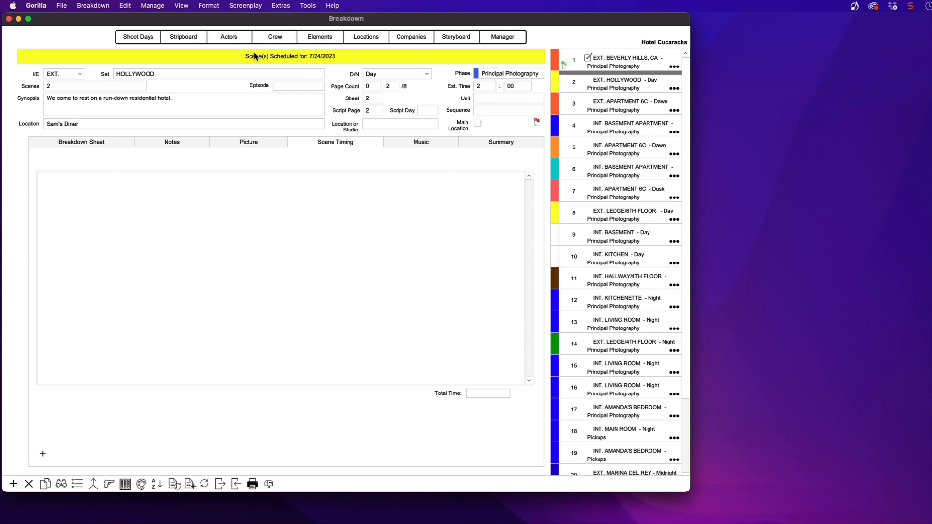
Preview the stripboard report for Board 1-PP and close both the report and the stripboard
{"action": "left_click", "coordinate": [181, 37]}
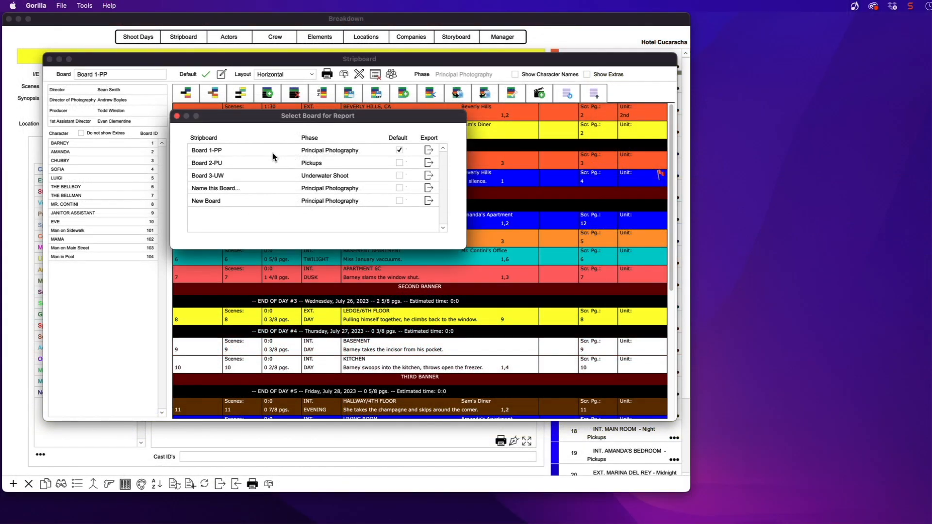
{"action": "double_click", "coordinate": [277, 156]}
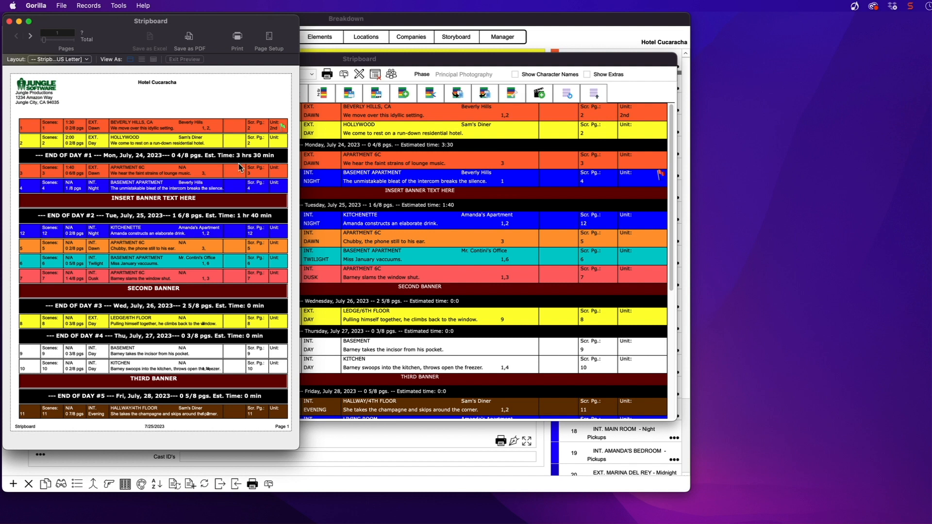
{"action": "left_click", "coordinate": [9, 22]}
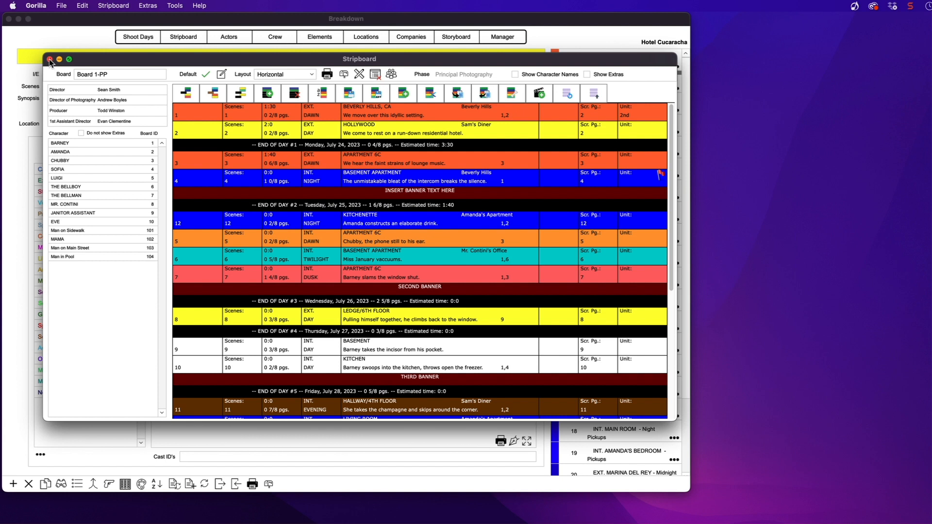
{"action": "left_click", "coordinate": [50, 60]}
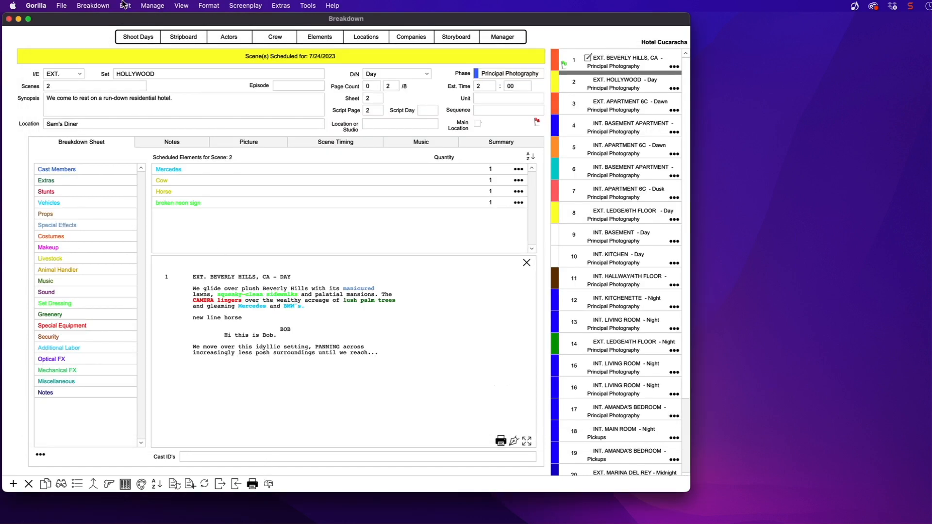
Preview the Scheduling module's Scene Timing report by shoot day for 7/24/2023 in Principal Photography, and close it with the Reports window
{"action": "left_click", "coordinate": [57, 4]}
{"action": "left_click", "coordinate": [77, 71]}
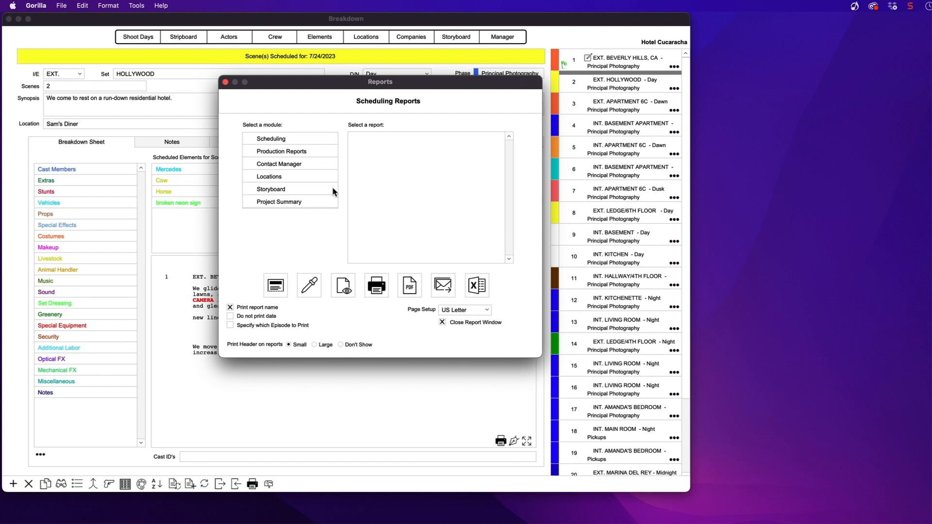
{"action": "left_click", "coordinate": [299, 140]}
{"action": "scroll", "coordinate": [405, 228], "scroll_direction": "down", "scroll_amount": 5}
{"action": "scroll", "coordinate": [405, 229], "scroll_direction": "down", "scroll_amount": 8}
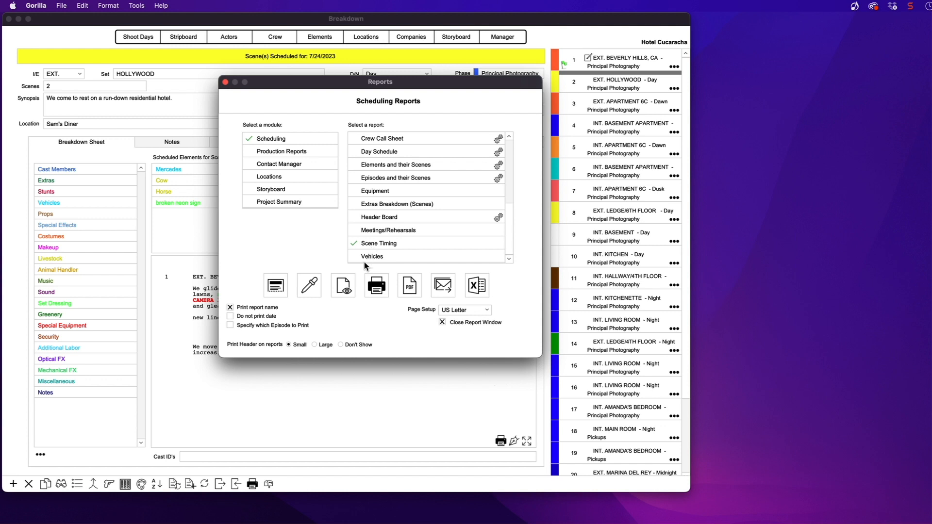
{"action": "left_click", "coordinate": [343, 288]}
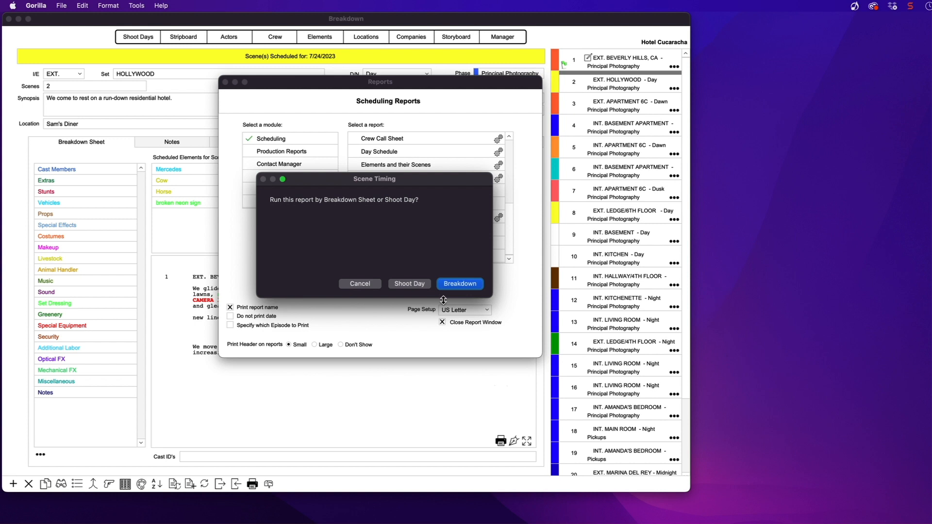
{"action": "left_click", "coordinate": [409, 285]}
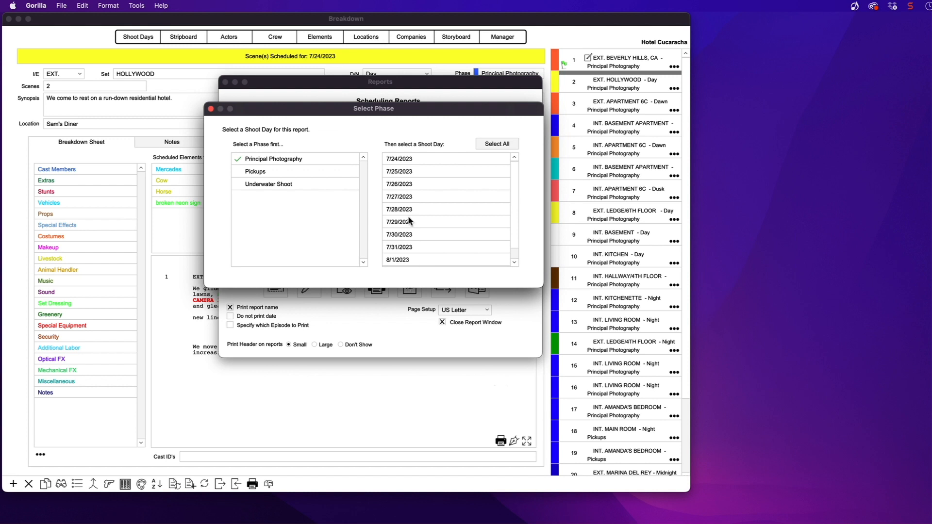
{"action": "double_click", "coordinate": [403, 161]}
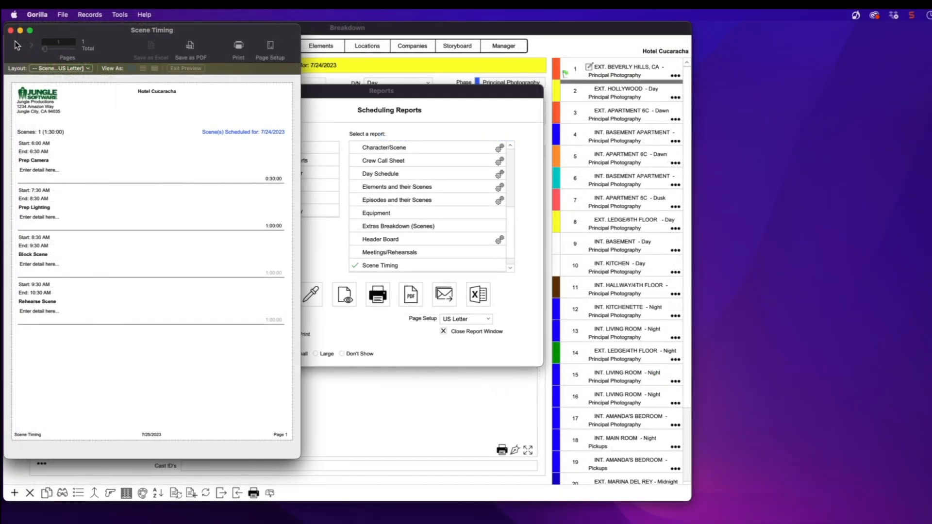
{"action": "left_click", "coordinate": [10, 30]}
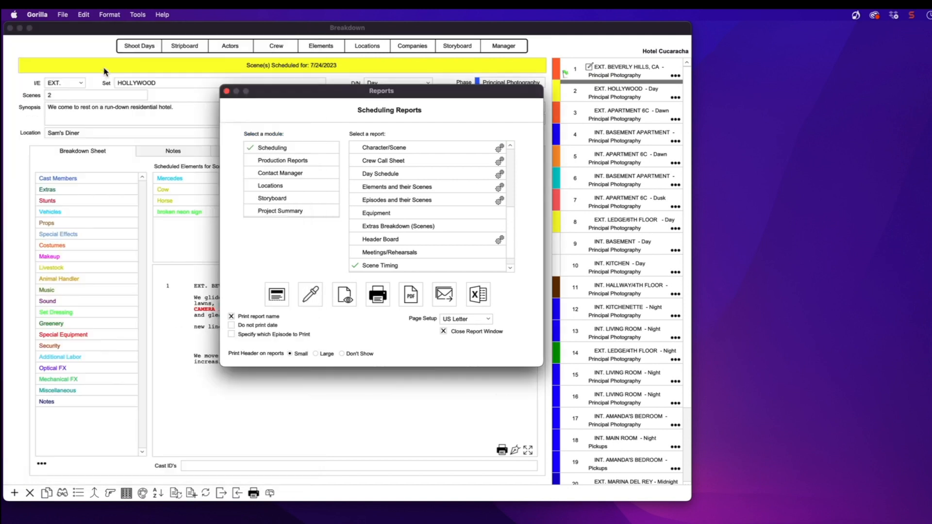
{"action": "left_click", "coordinate": [226, 92]}
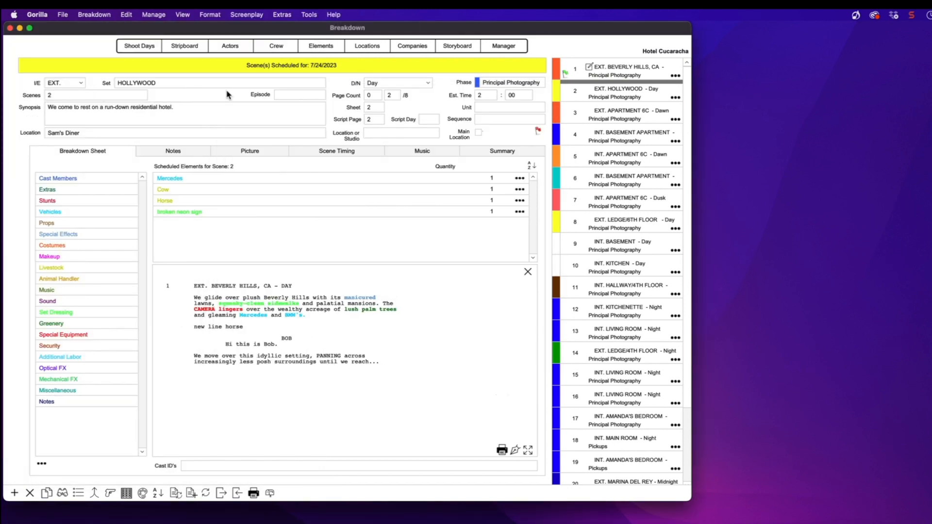
Add a Prep Camera entry to scene 2's scene timing, from 8:00 AM to 10:00 AM
{"action": "left_click", "coordinate": [342, 153]}
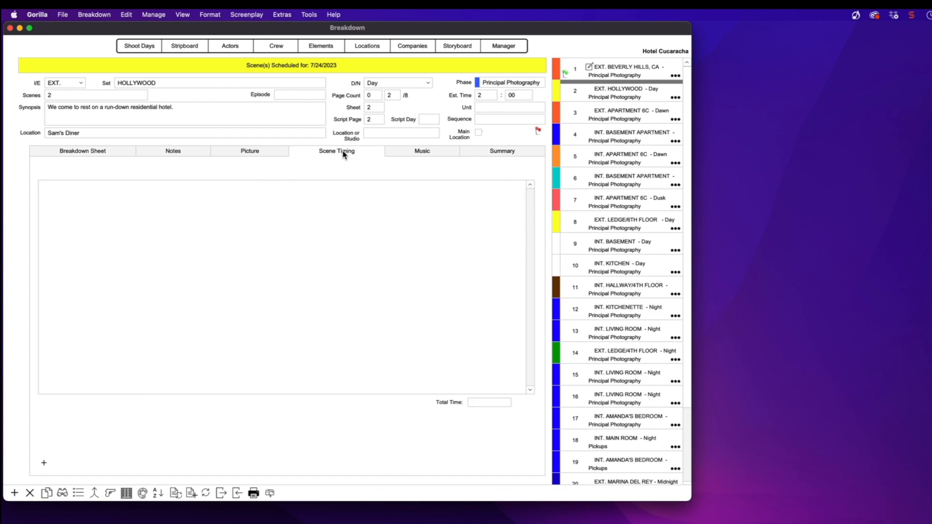
{"action": "left_click", "coordinate": [45, 464]}
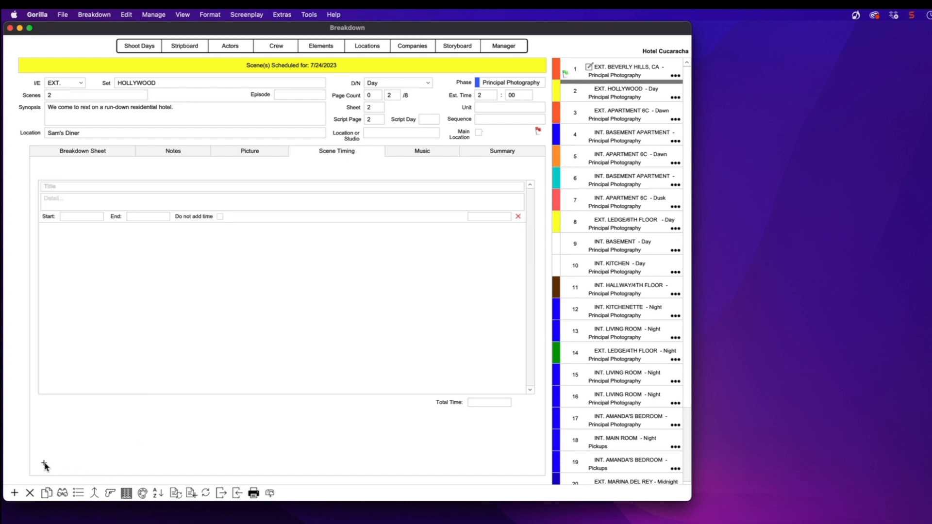
{"action": "left_click", "coordinate": [72, 186]}
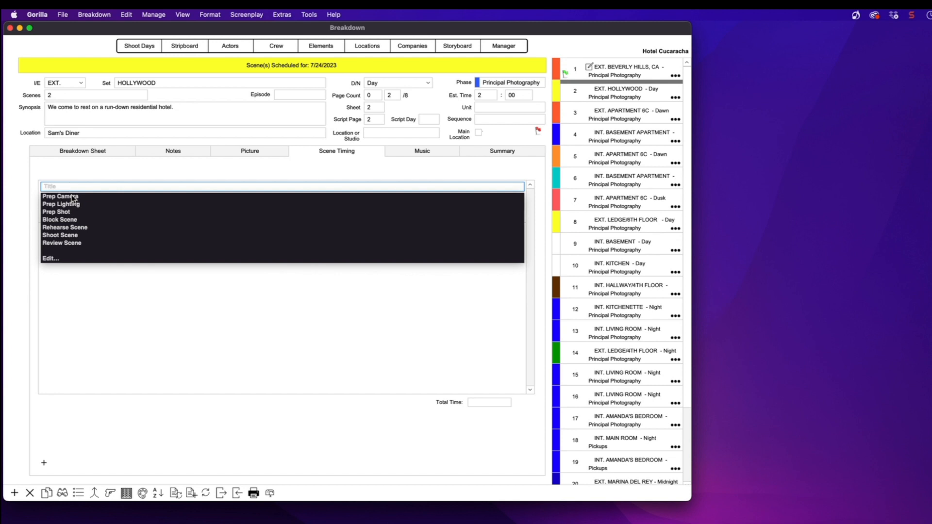
{"action": "left_click", "coordinate": [72, 196]}
{"action": "left_click", "coordinate": [77, 216]}
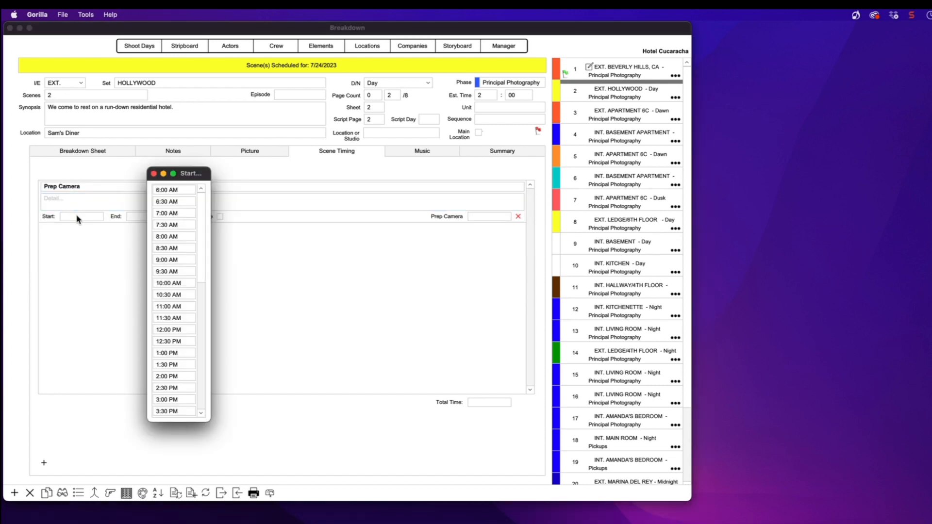
{"action": "left_click", "coordinate": [165, 240]}
{"action": "left_click", "coordinate": [148, 216]}
{"action": "left_click", "coordinate": [172, 283]}
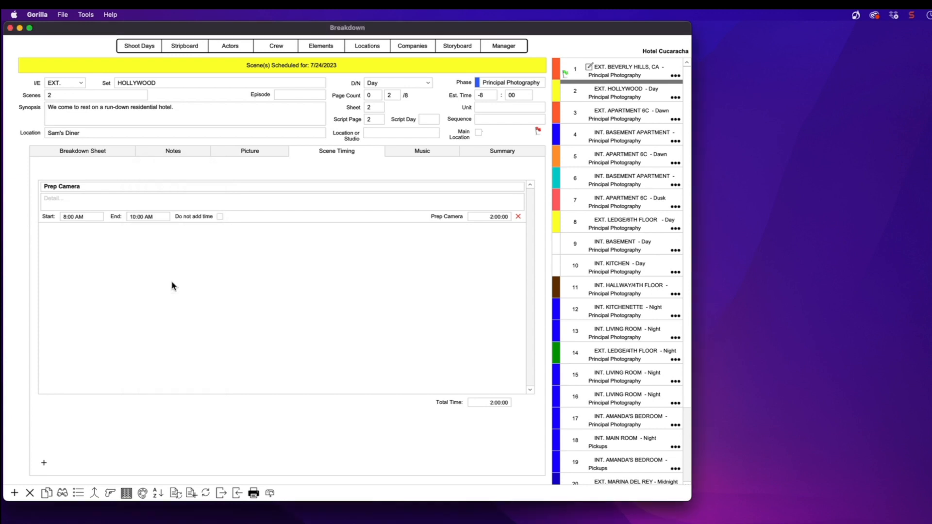
Preview the Scene Timing report by shoot day for 7/24/2023 to check scene 2's timing entry
{"action": "left_click", "coordinate": [254, 494]}
{"action": "left_click", "coordinate": [321, 486]}
{"action": "scroll", "coordinate": [393, 247], "scroll_direction": "down", "scroll_amount": 5}
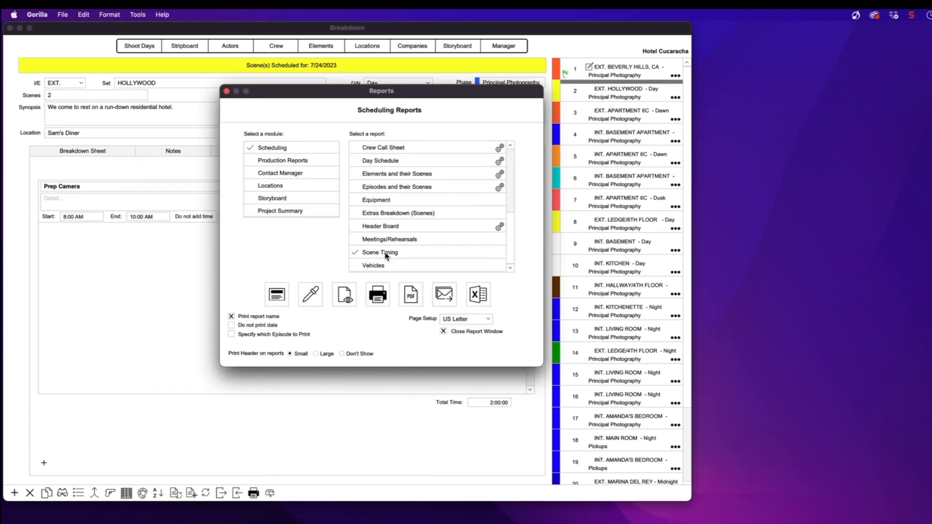
{"action": "left_click", "coordinate": [345, 294]}
{"action": "left_click", "coordinate": [410, 293]}
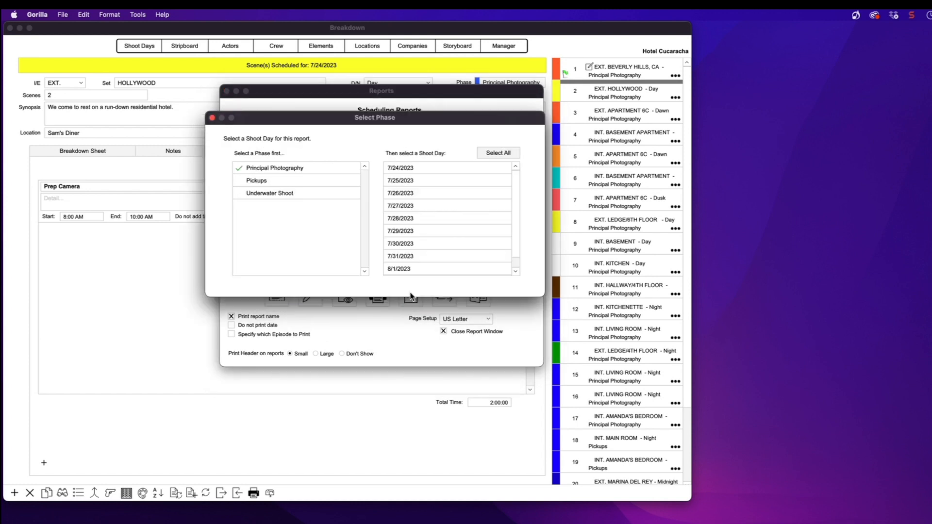
{"action": "left_click", "coordinate": [410, 168]}
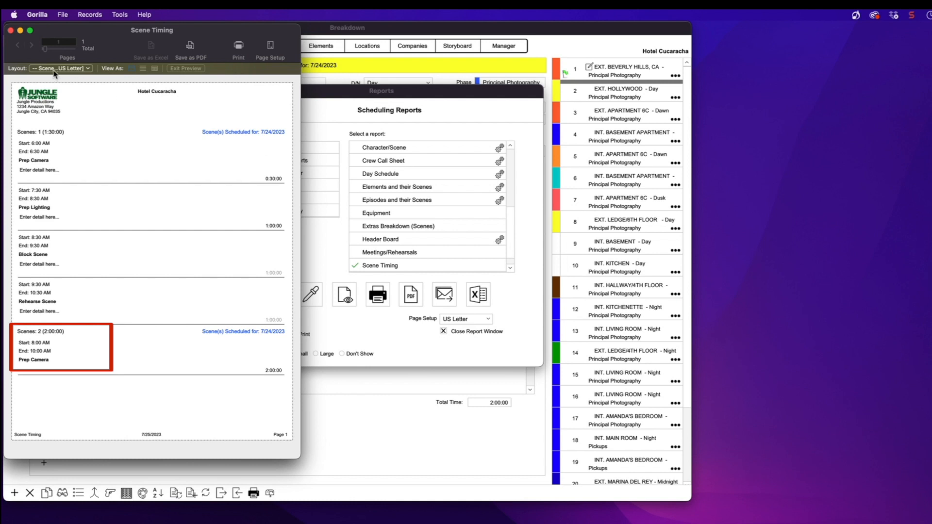